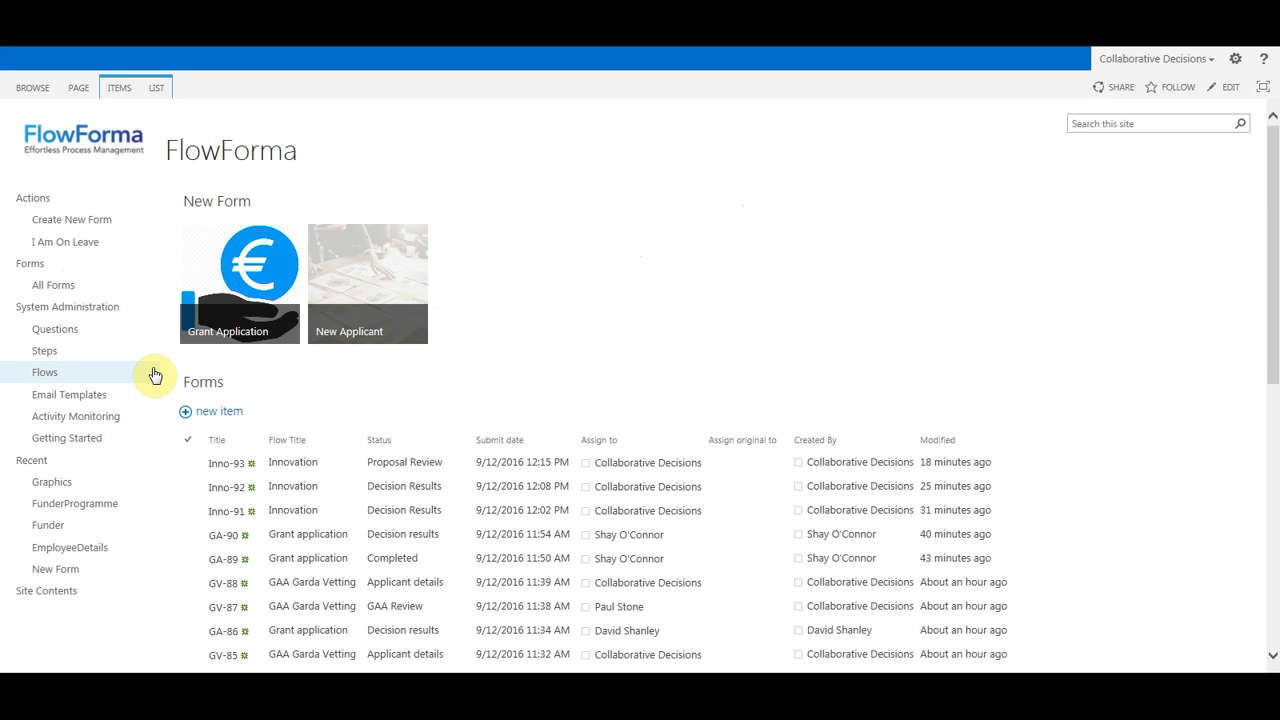
Create a new form based on the Innovation flow
left_click(64, 224)
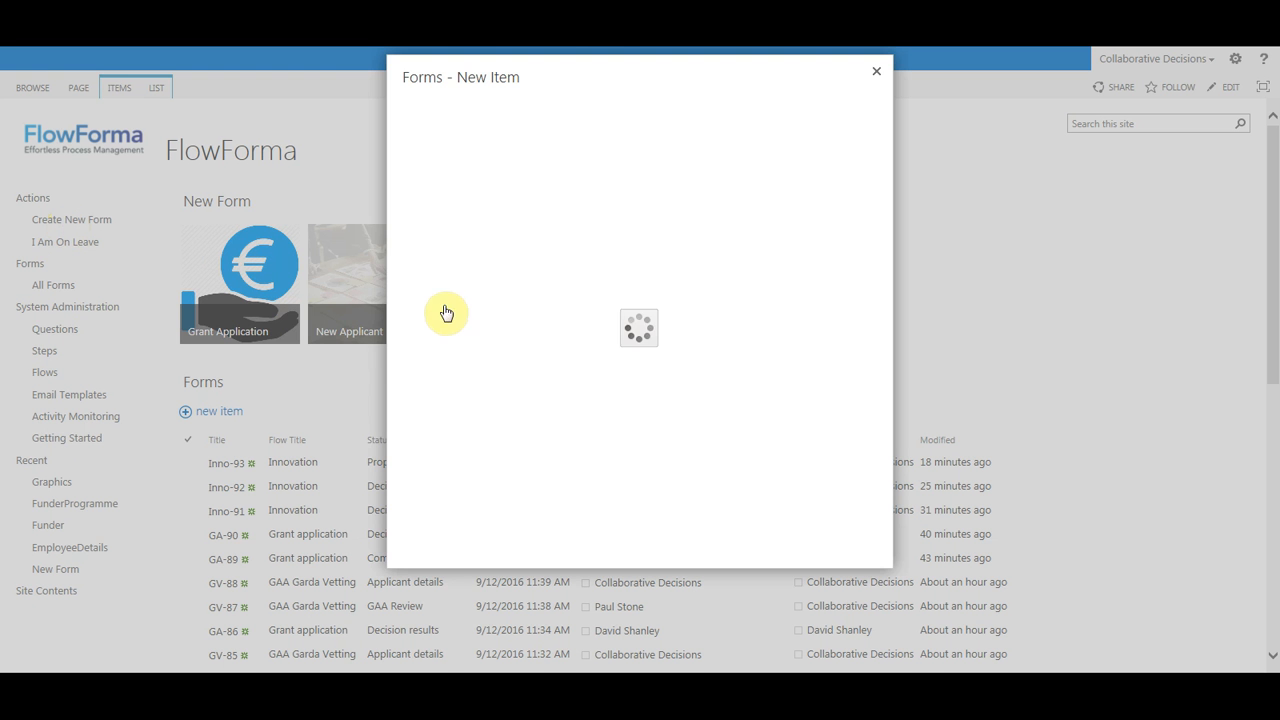
left_click(476, 398)
left_click(476, 410)
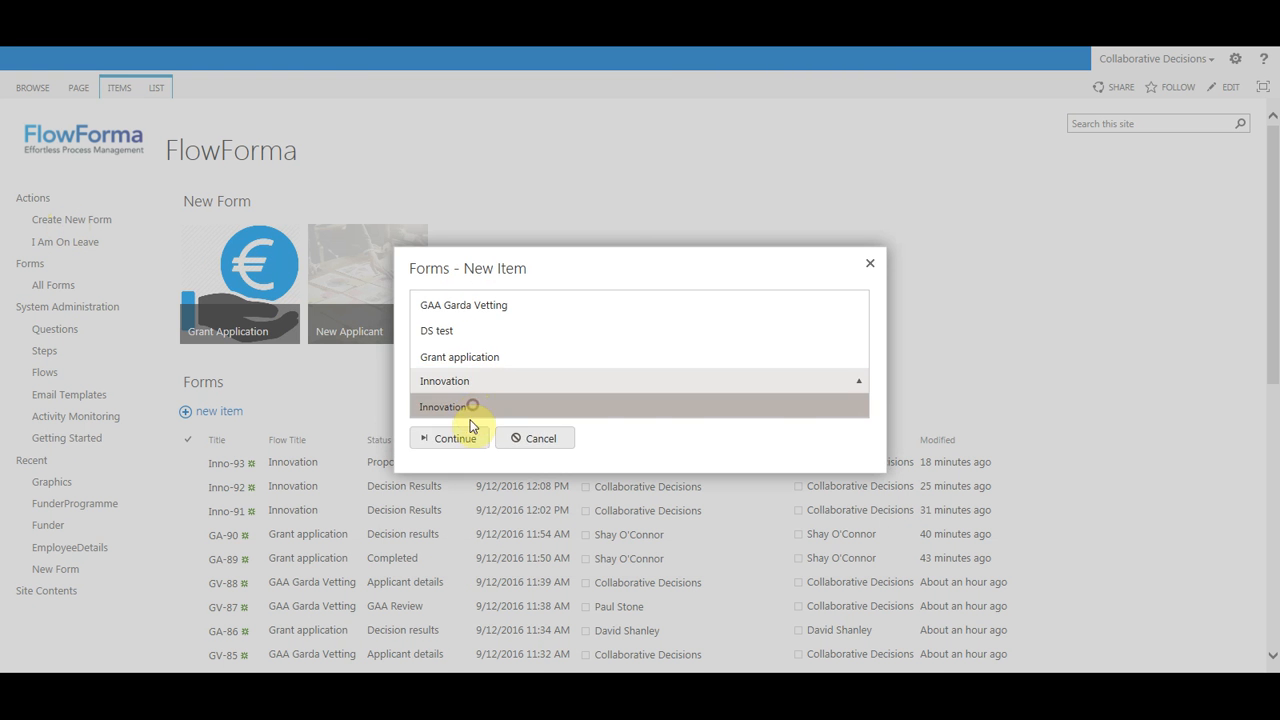
left_click(458, 438)
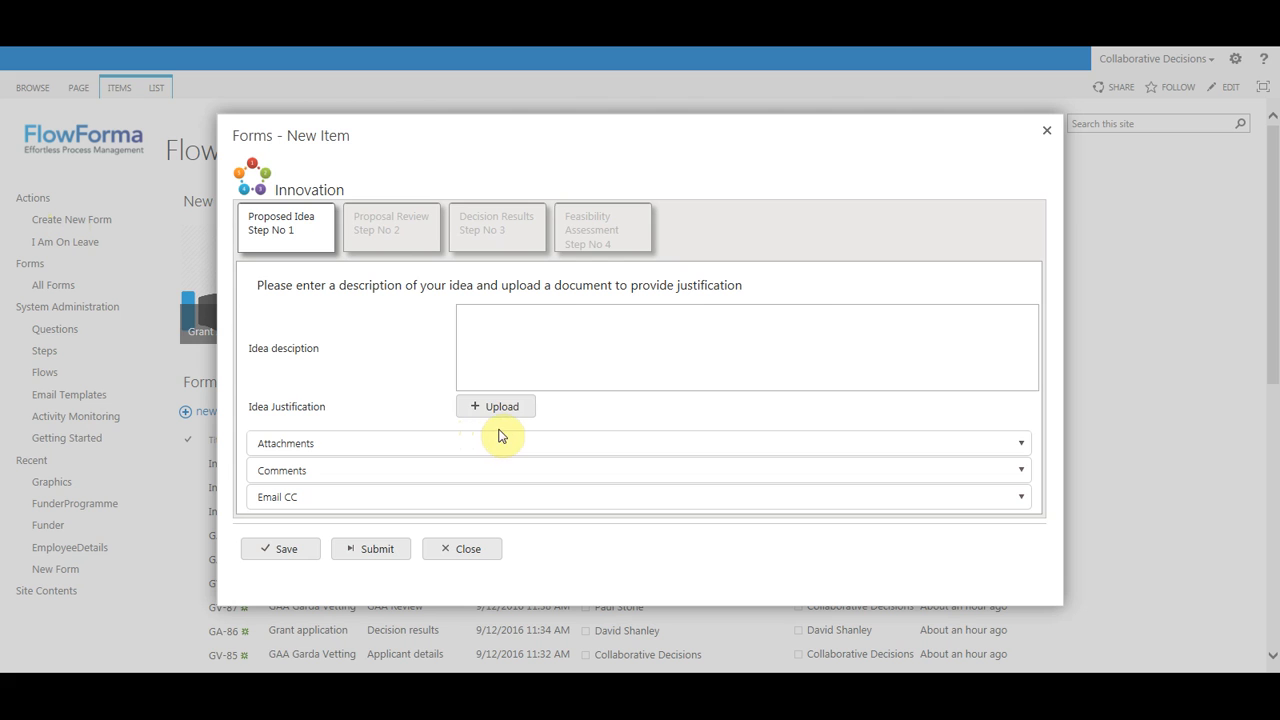
Enter "This is a new idea" as the idea description in the Proposed Idea step
left_click(510, 350)
type("Thi")
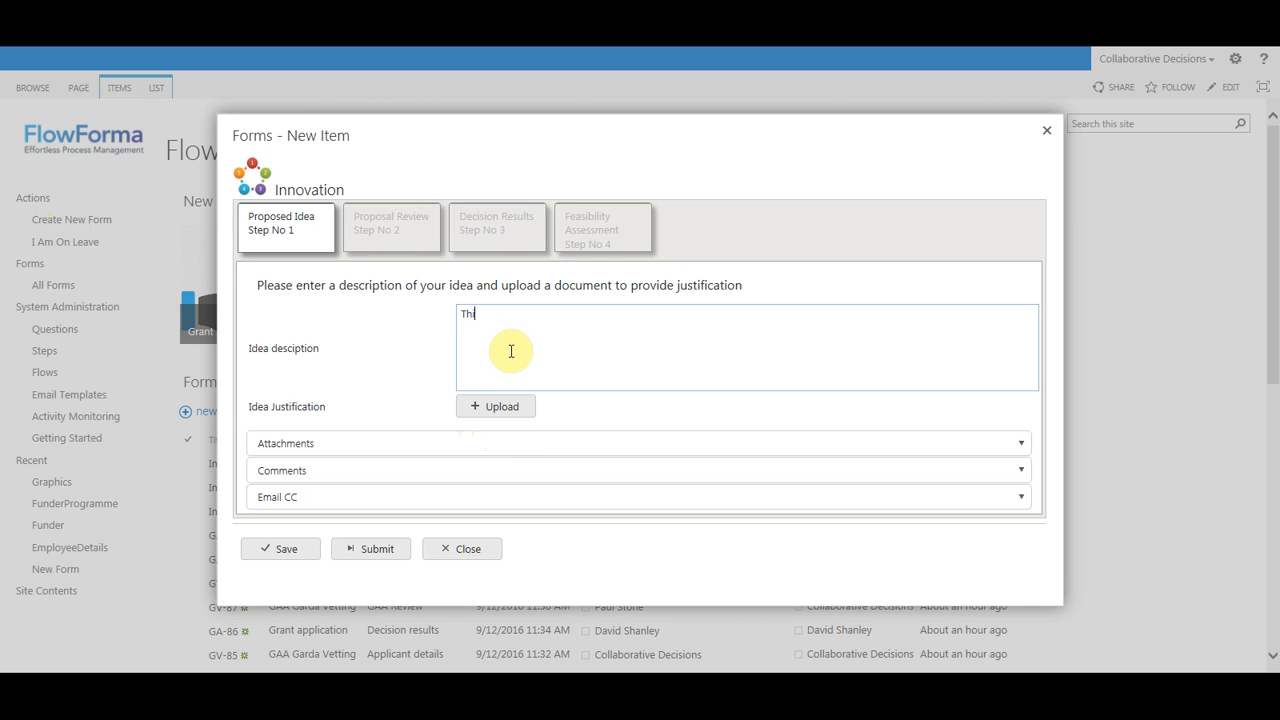
type("s is a new idea")
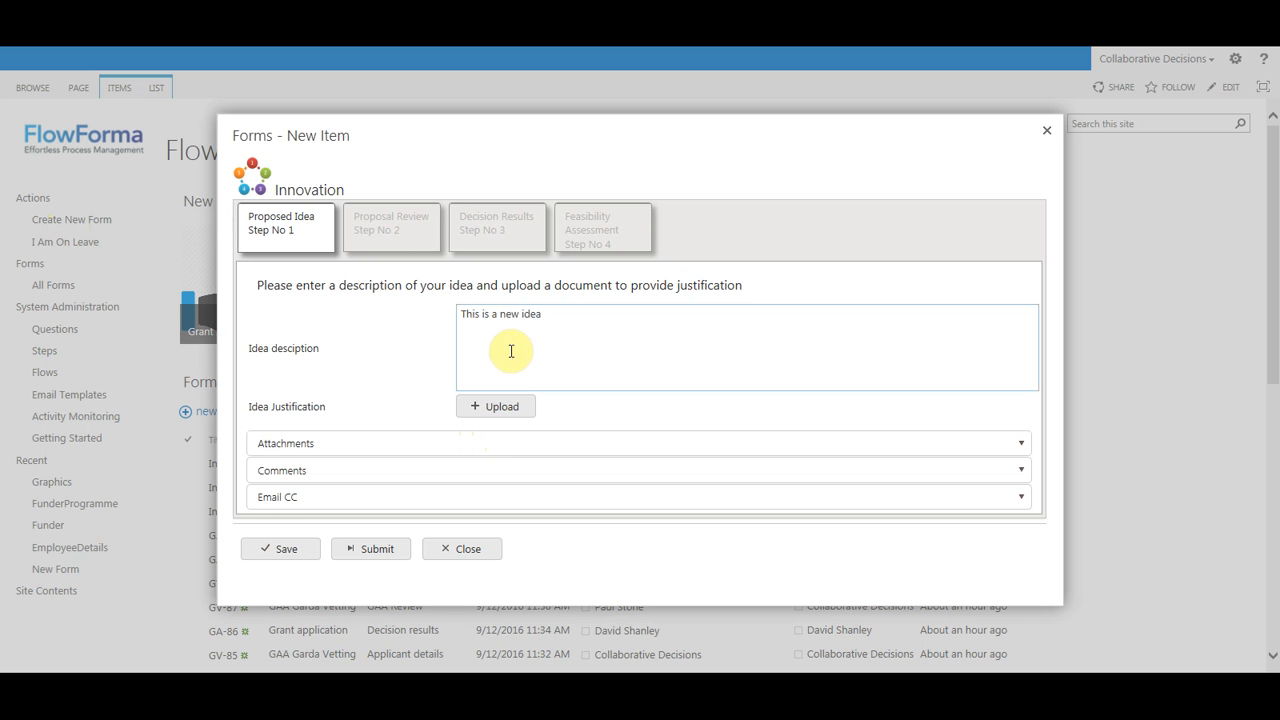
Upload BlankDocument.docx as the idea justification and submit the Proposed Idea step
left_click(513, 406)
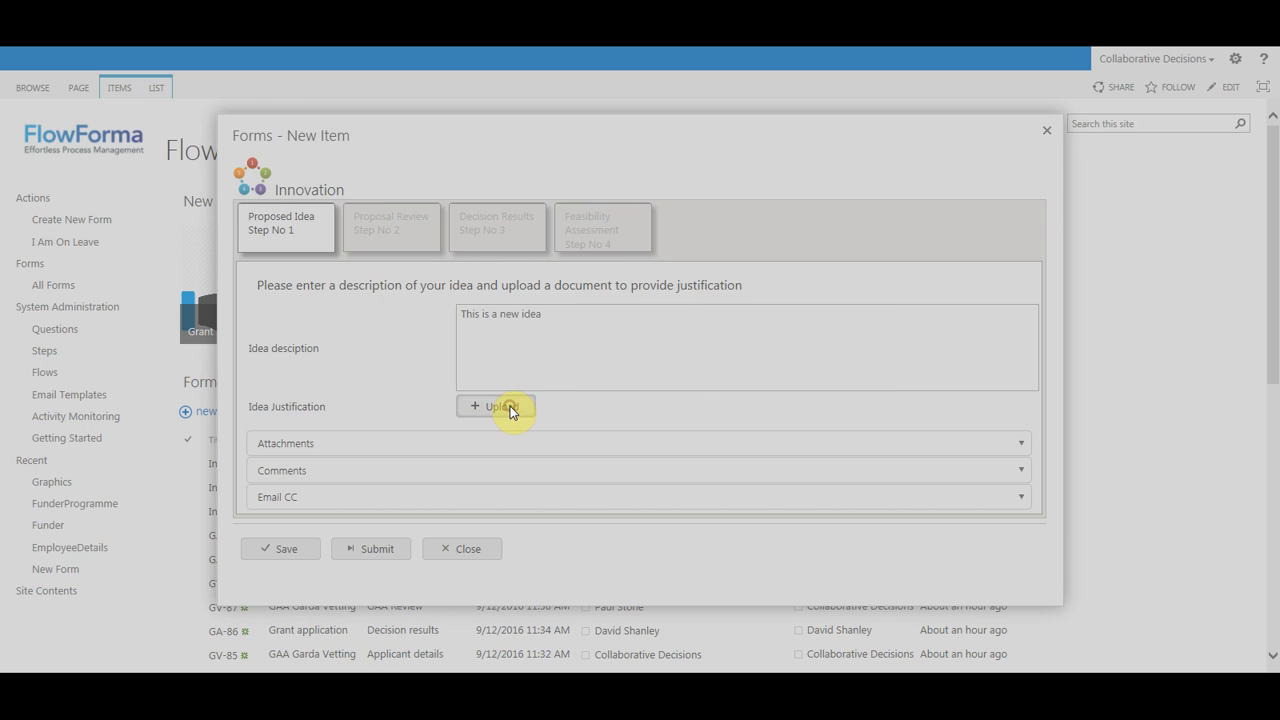
left_click(545, 350)
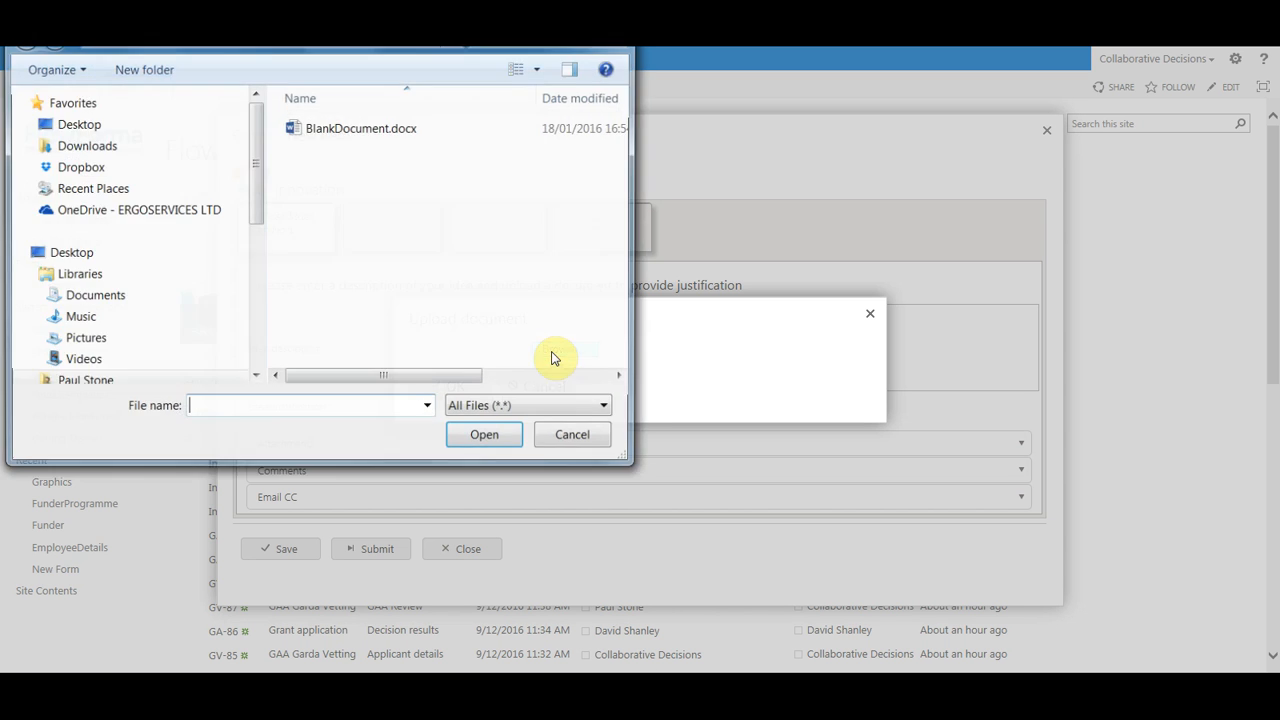
left_click(368, 133)
double_click(370, 136)
left_click(455, 384)
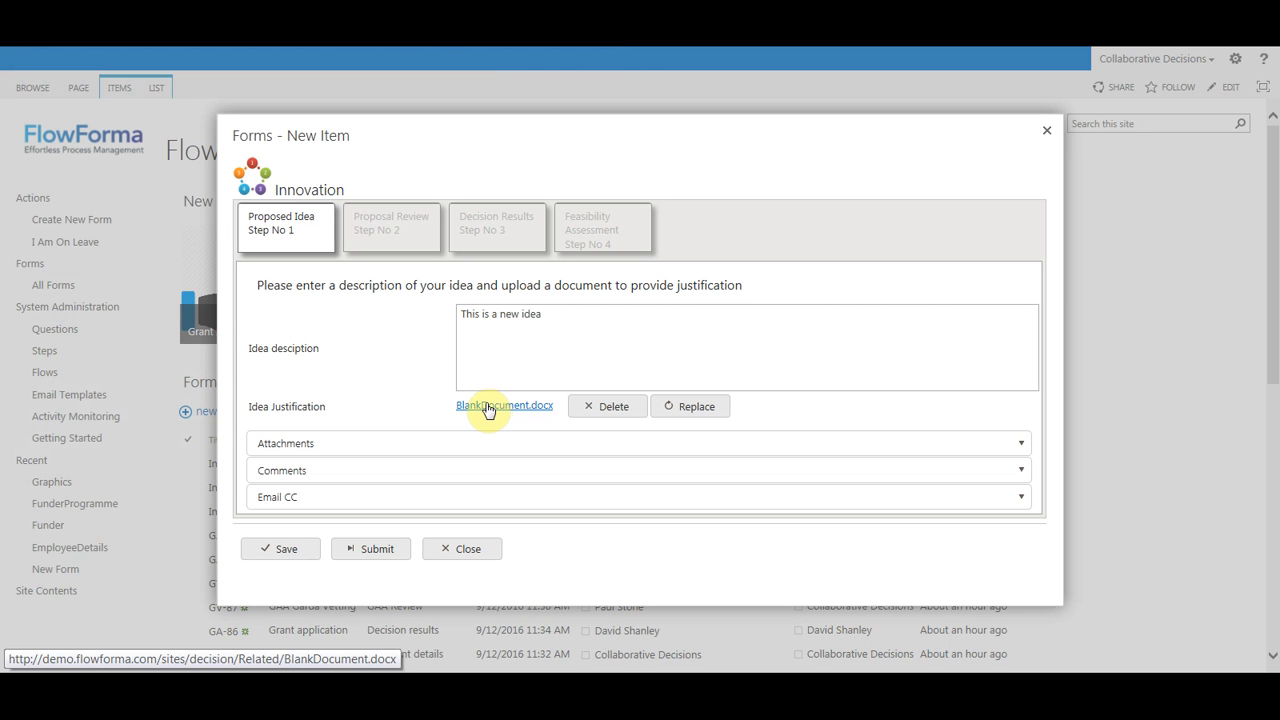
left_click(390, 549)
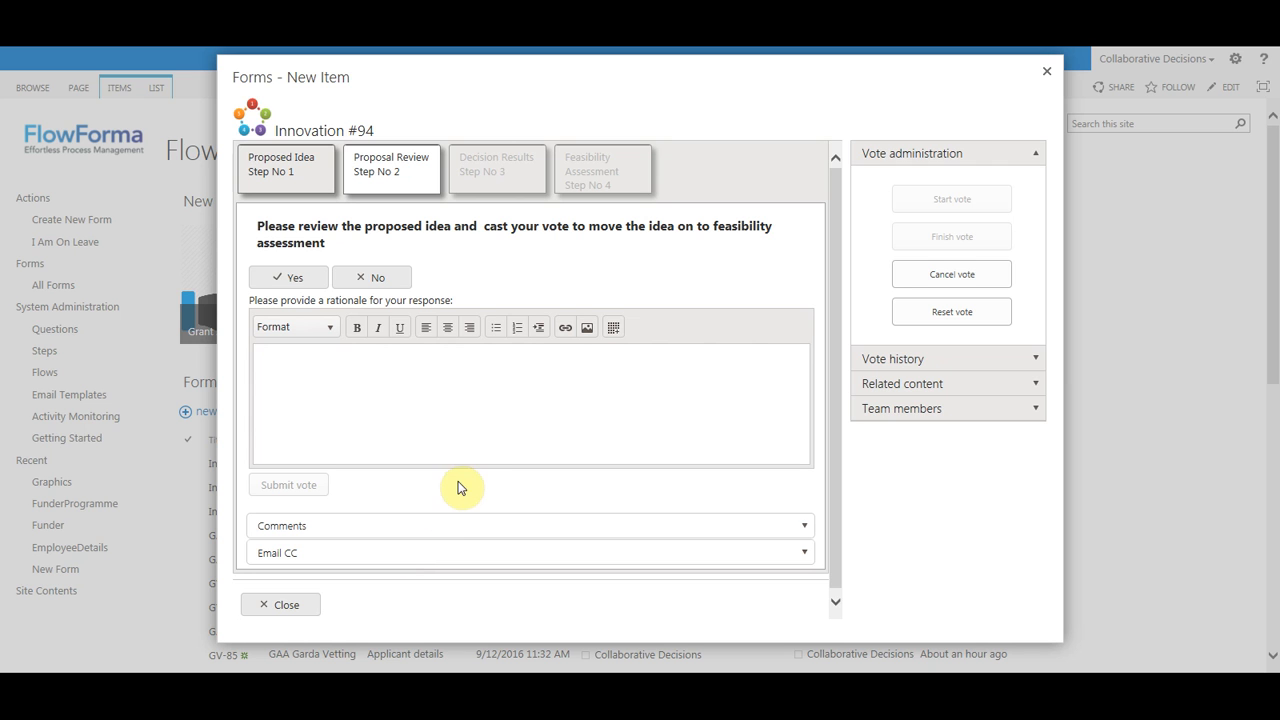
Review the proposal's related content, vote history, team members and vote administration options
left_click(876, 384)
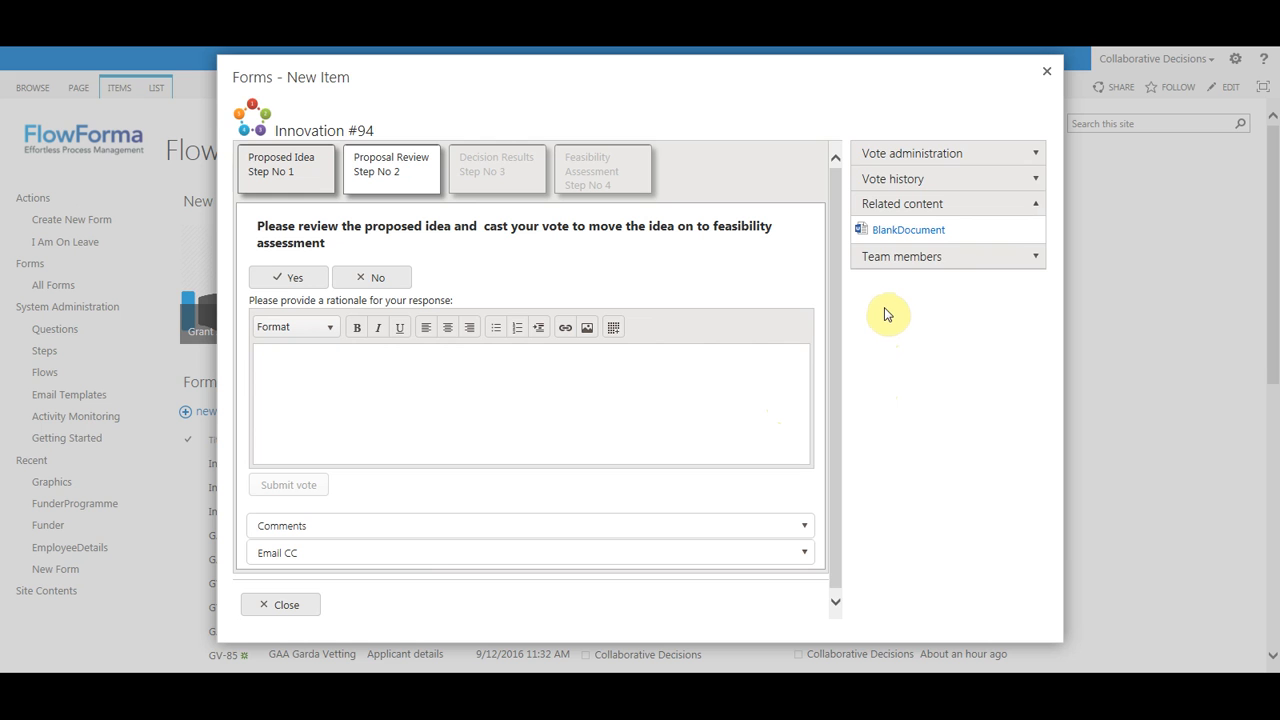
left_click(897, 186)
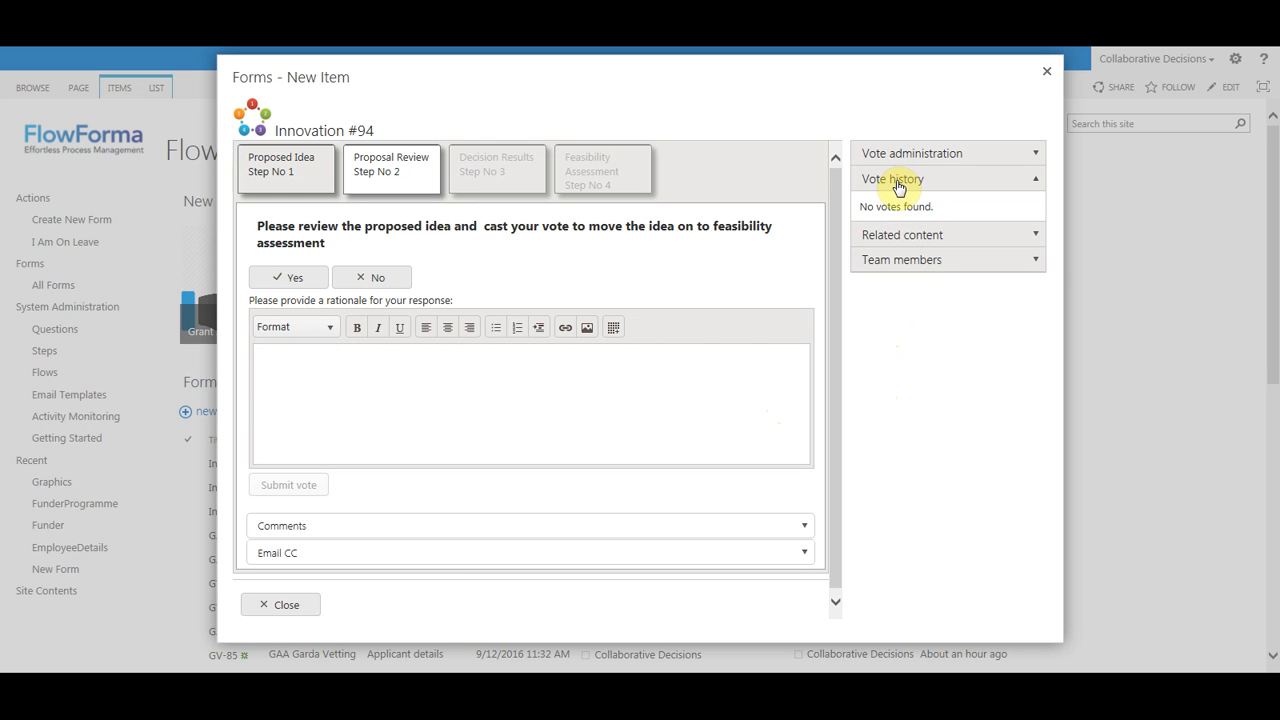
left_click(902, 259)
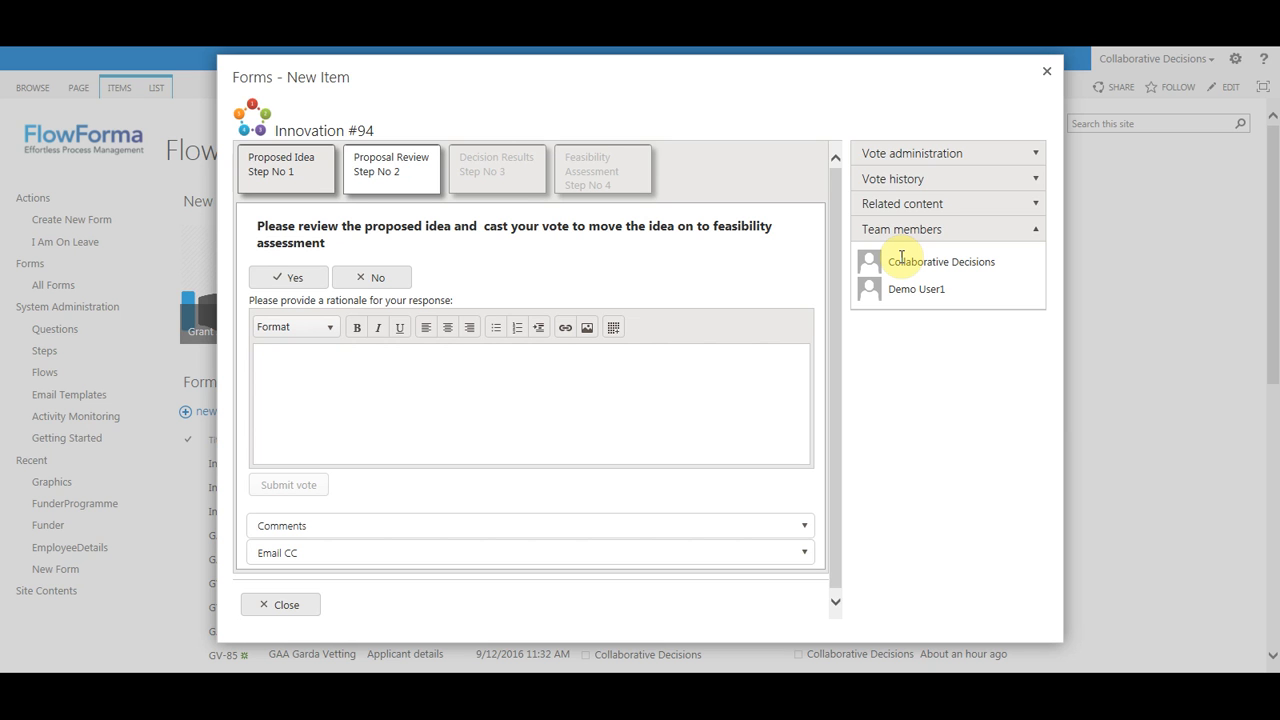
left_click(916, 155)
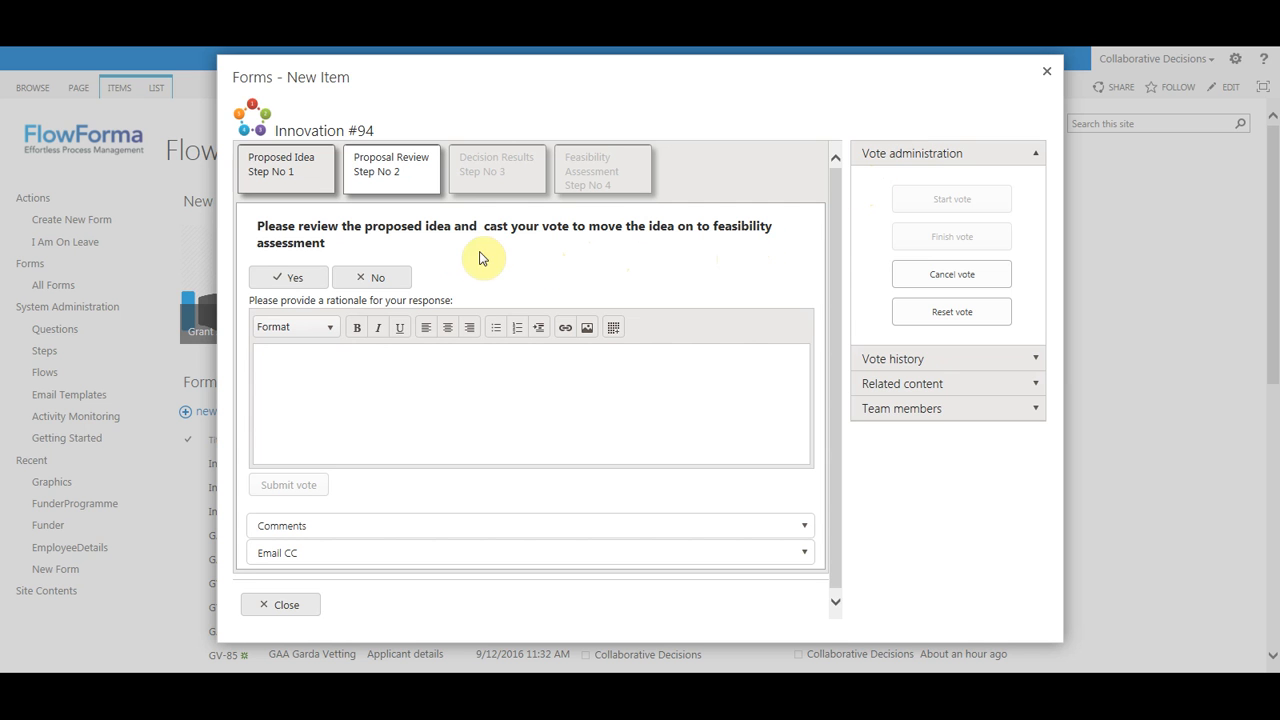
Submit a Yes vote on the proposed idea with the rationale "I think it's great!", and finish the vote, closing the form at the end
left_click(296, 288)
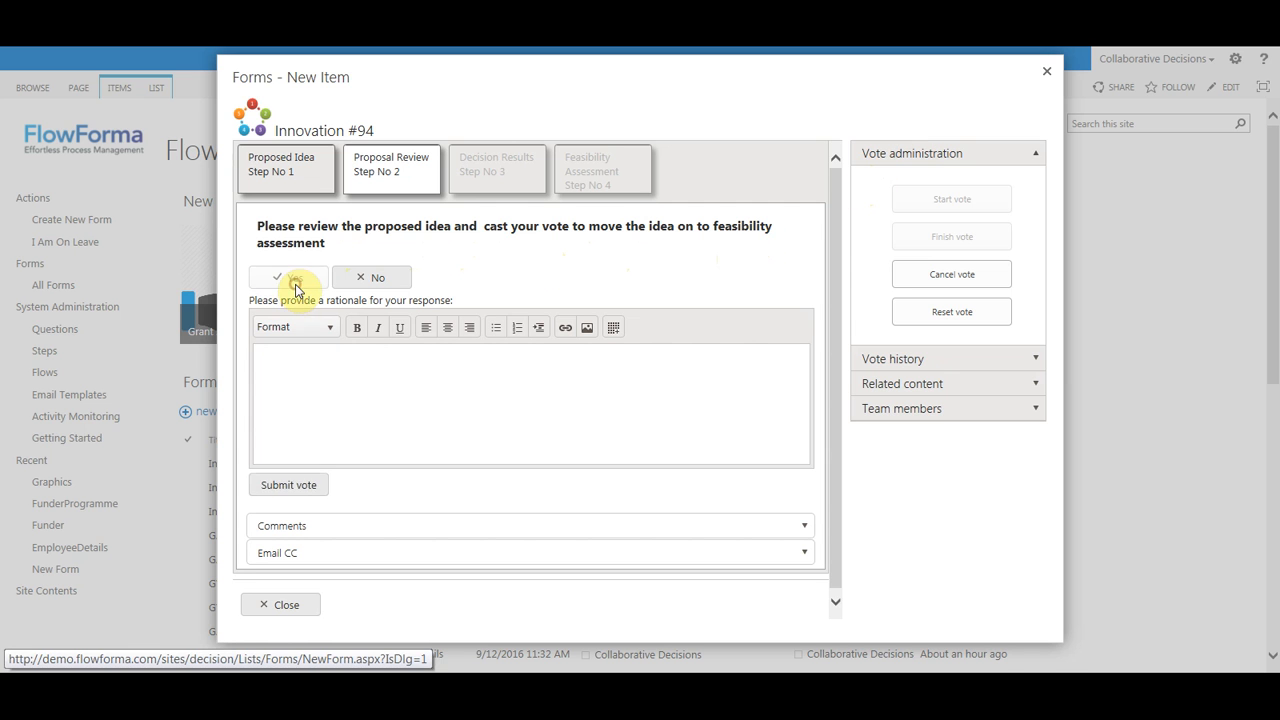
left_click(320, 378)
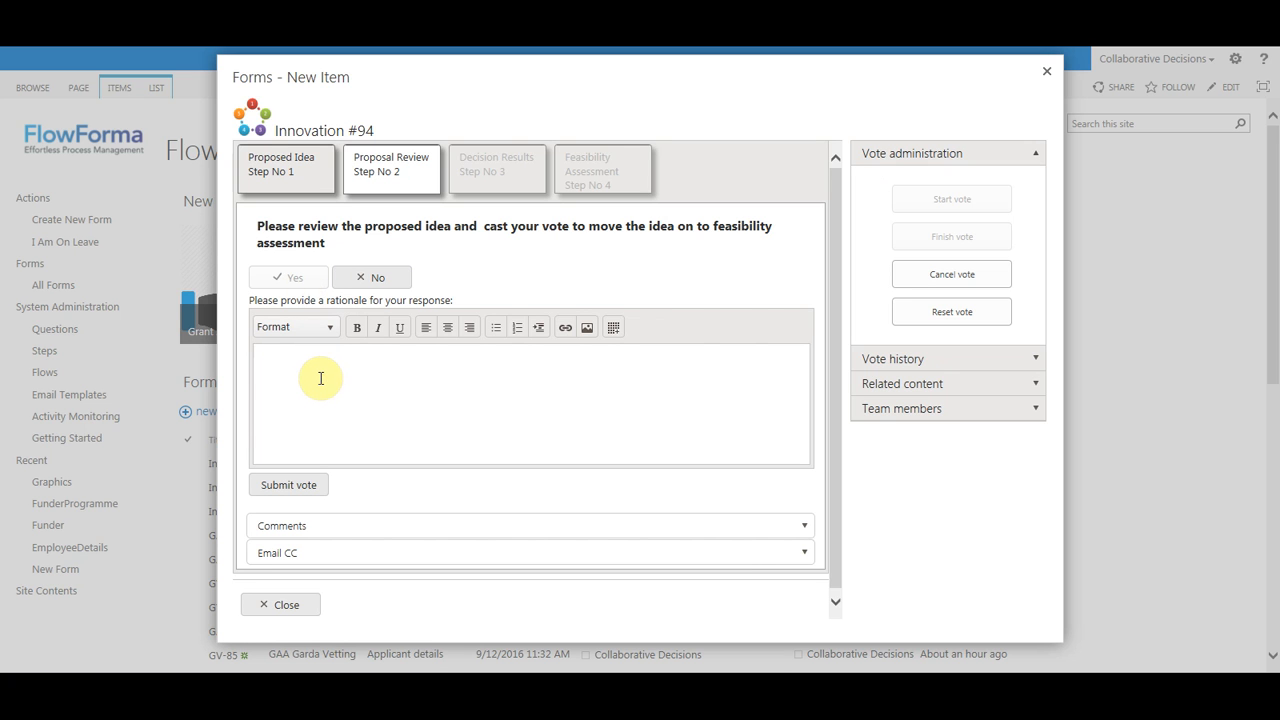
type("I think it's great!")
left_click(315, 490)
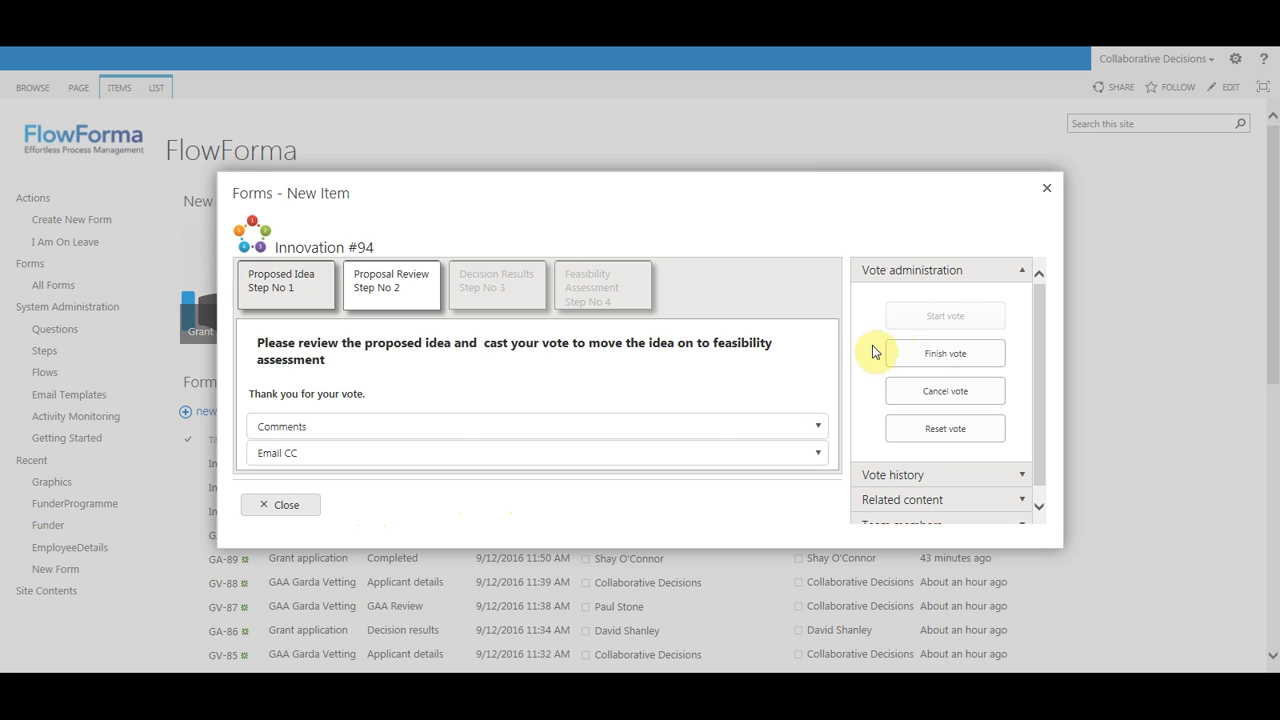
left_click(944, 356)
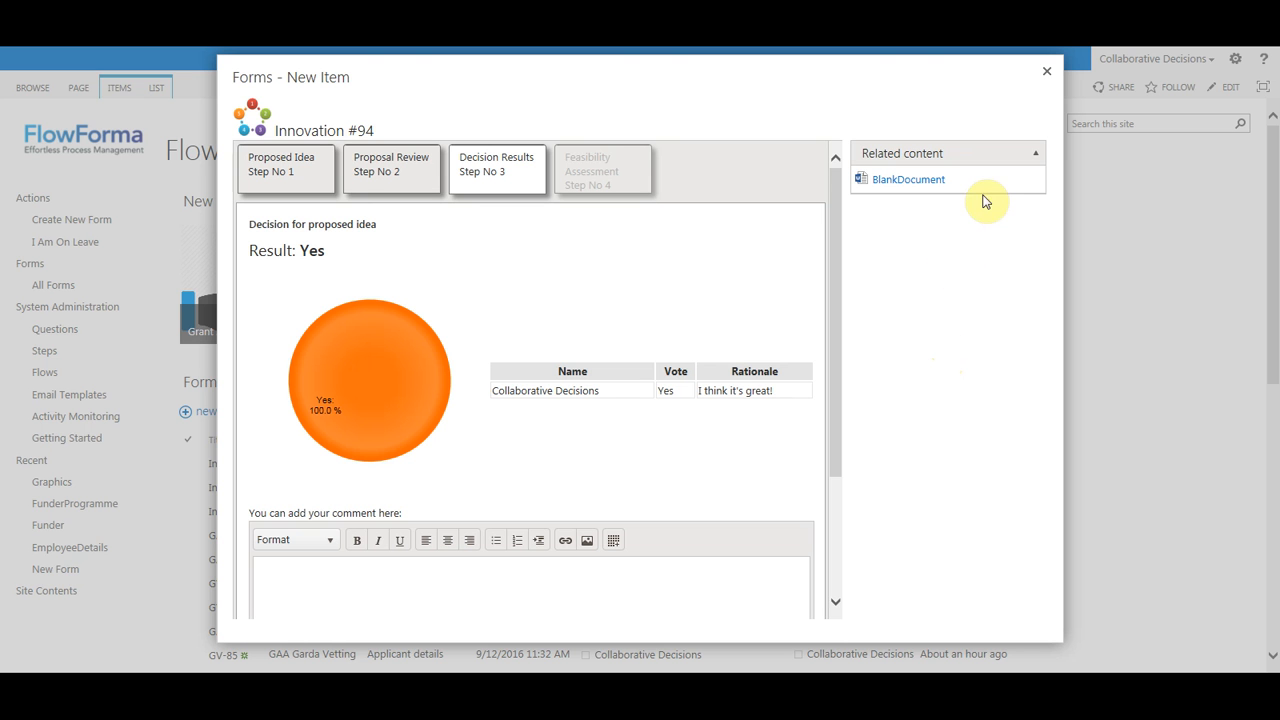
left_click(1045, 70)
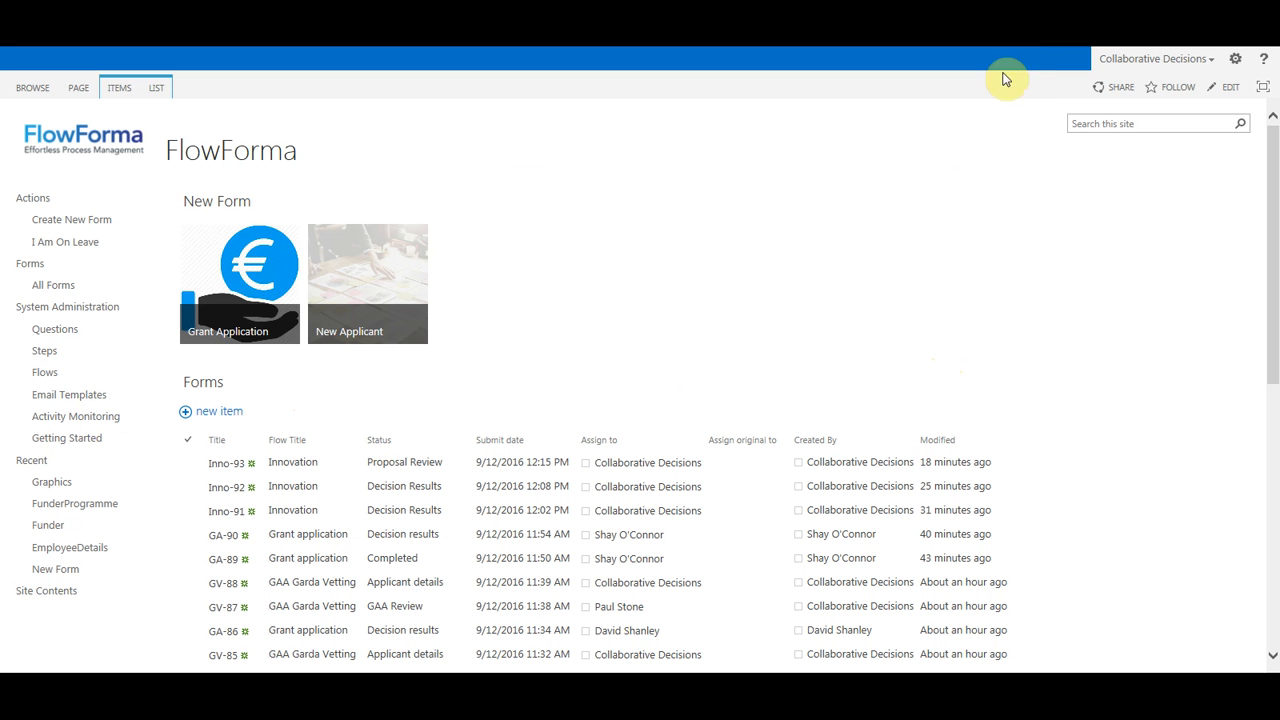
Open the Innovation flow's design and examine the settings of the Vote for idea question in the Proposal Review step
left_click(55, 375)
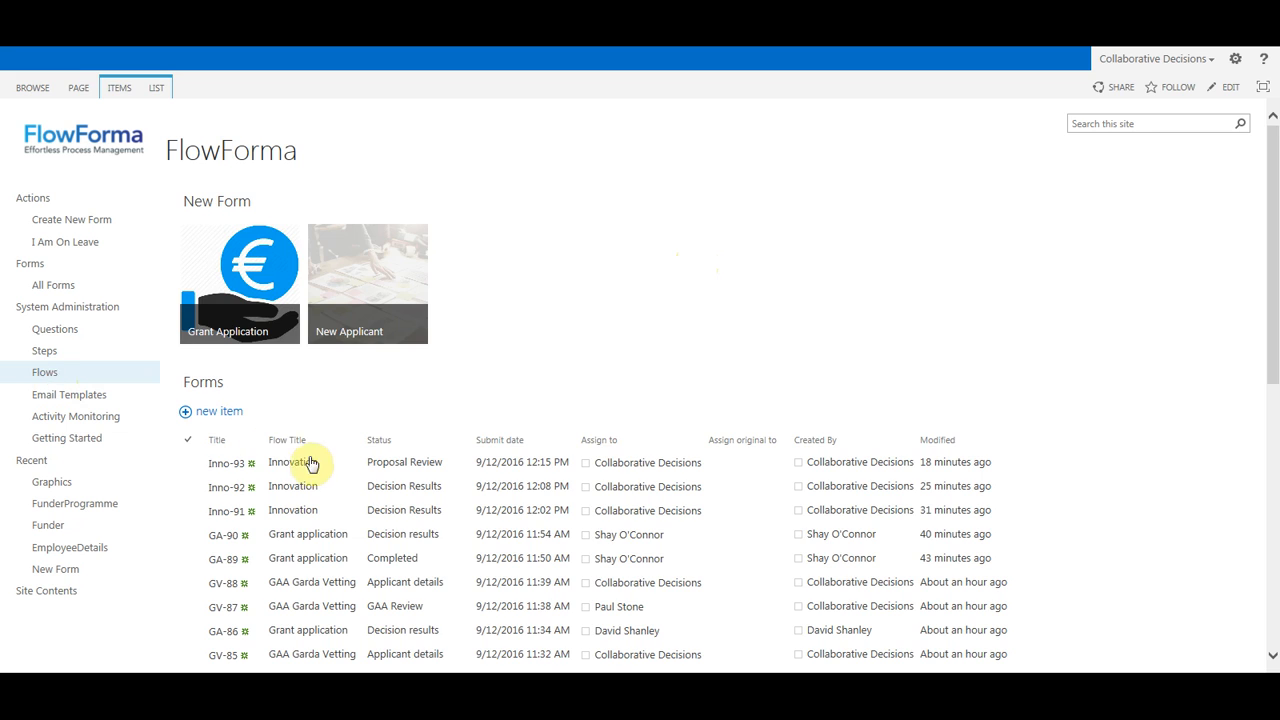
left_click(240, 524)
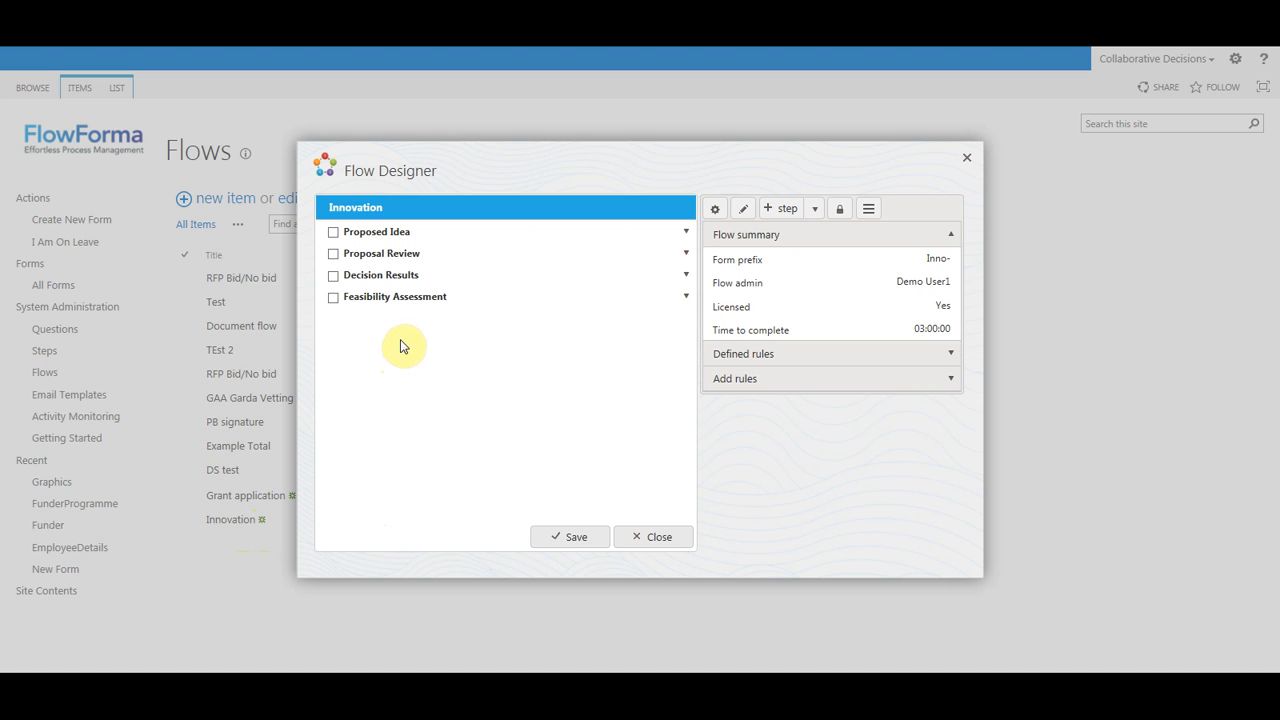
left_click(392, 255)
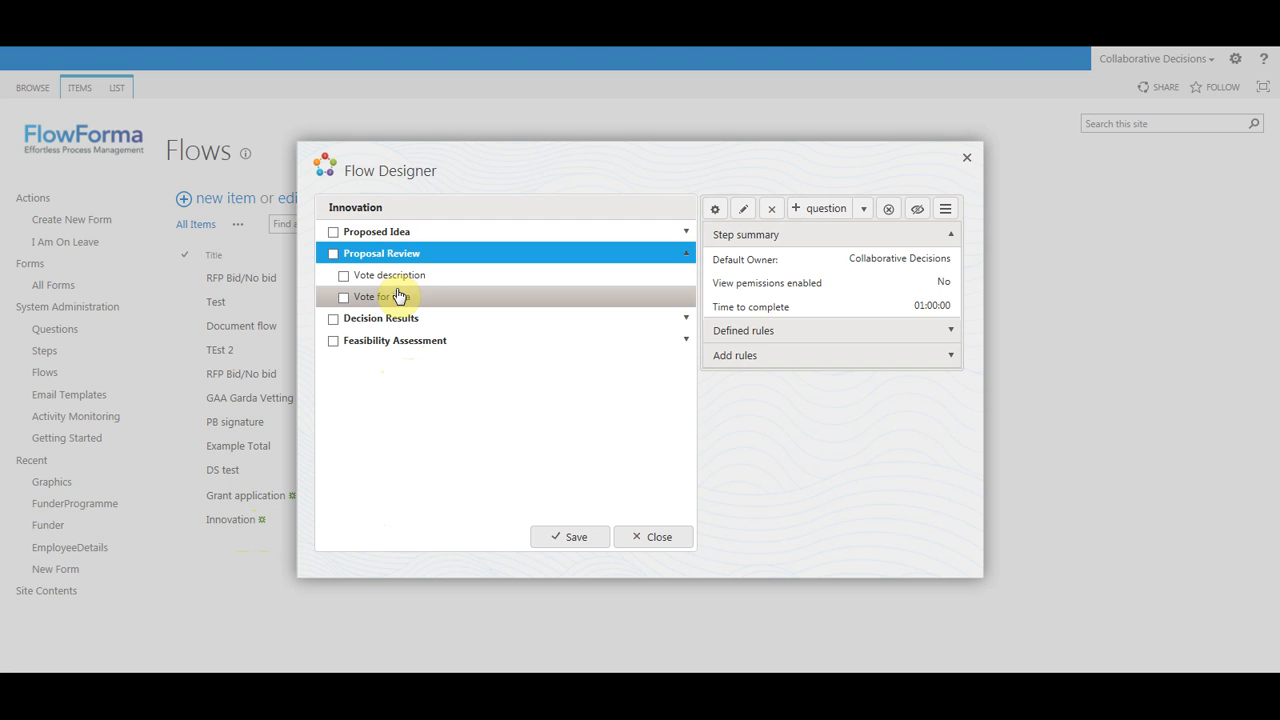
left_click(398, 295)
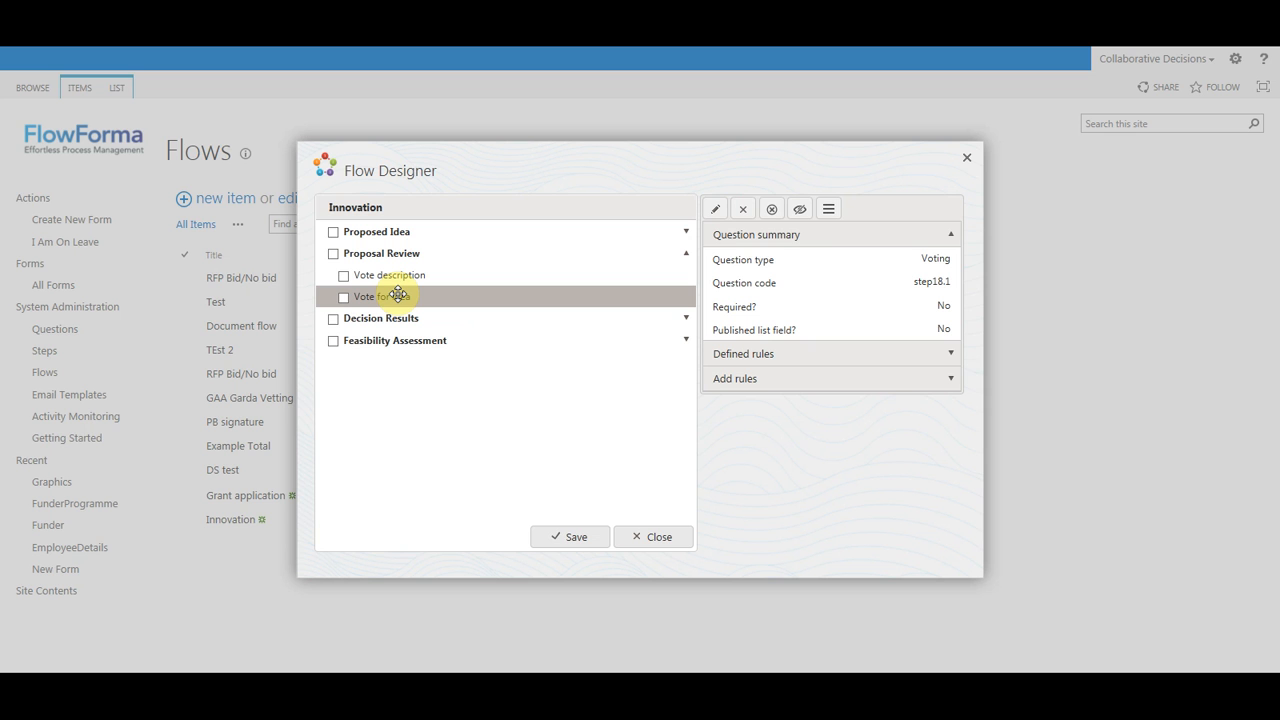
left_click(398, 296)
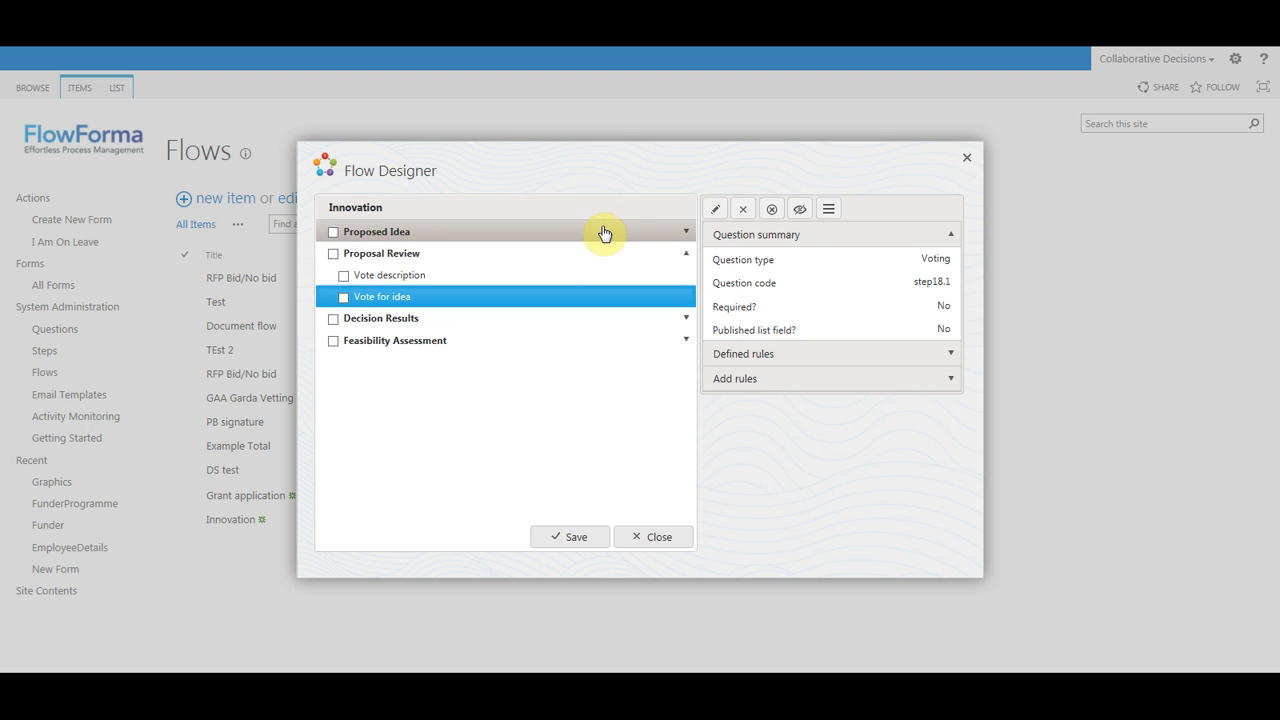
left_click(716, 209)
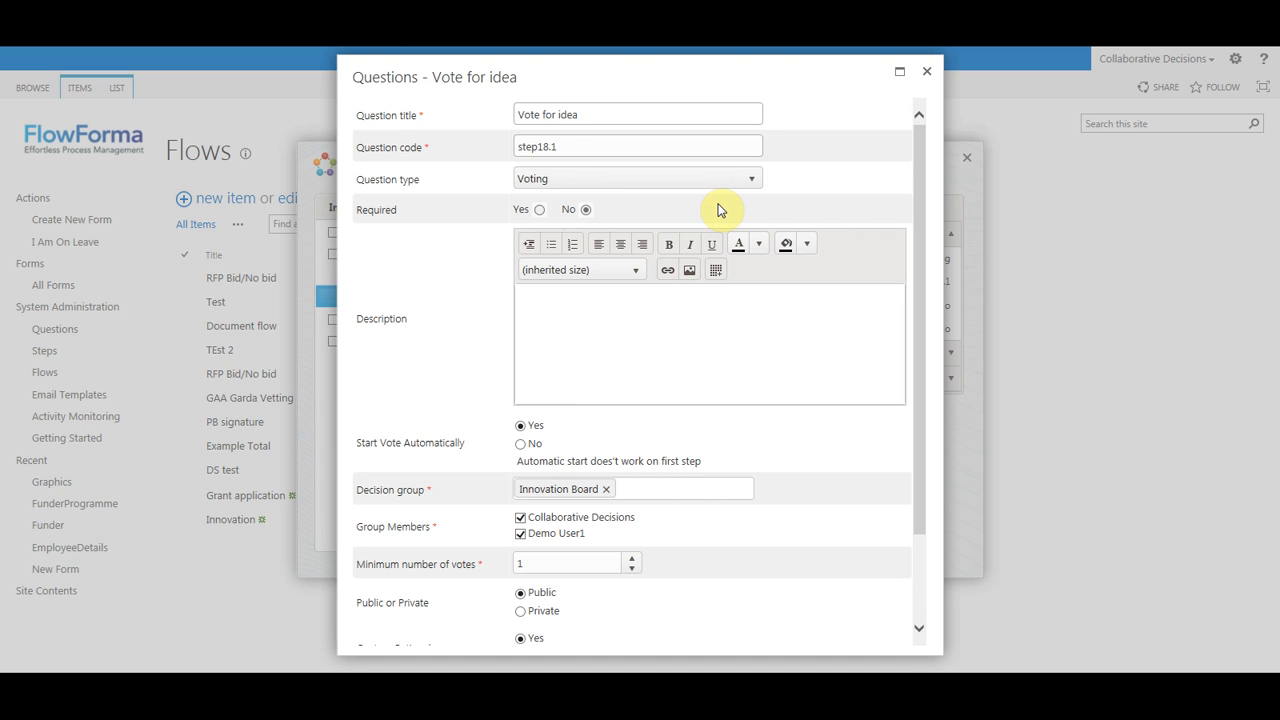
left_click(928, 76)
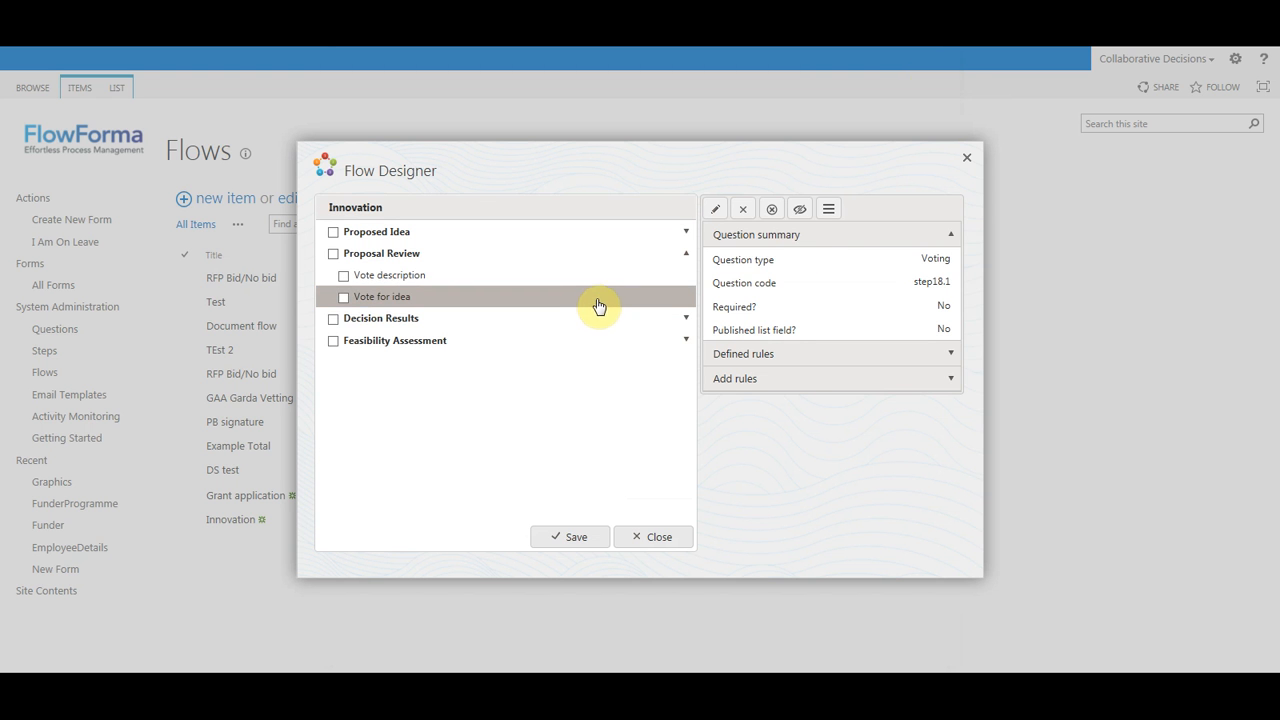
Examine the settings of the Decision for proposed idea question in the Decision Results step
left_click(597, 319)
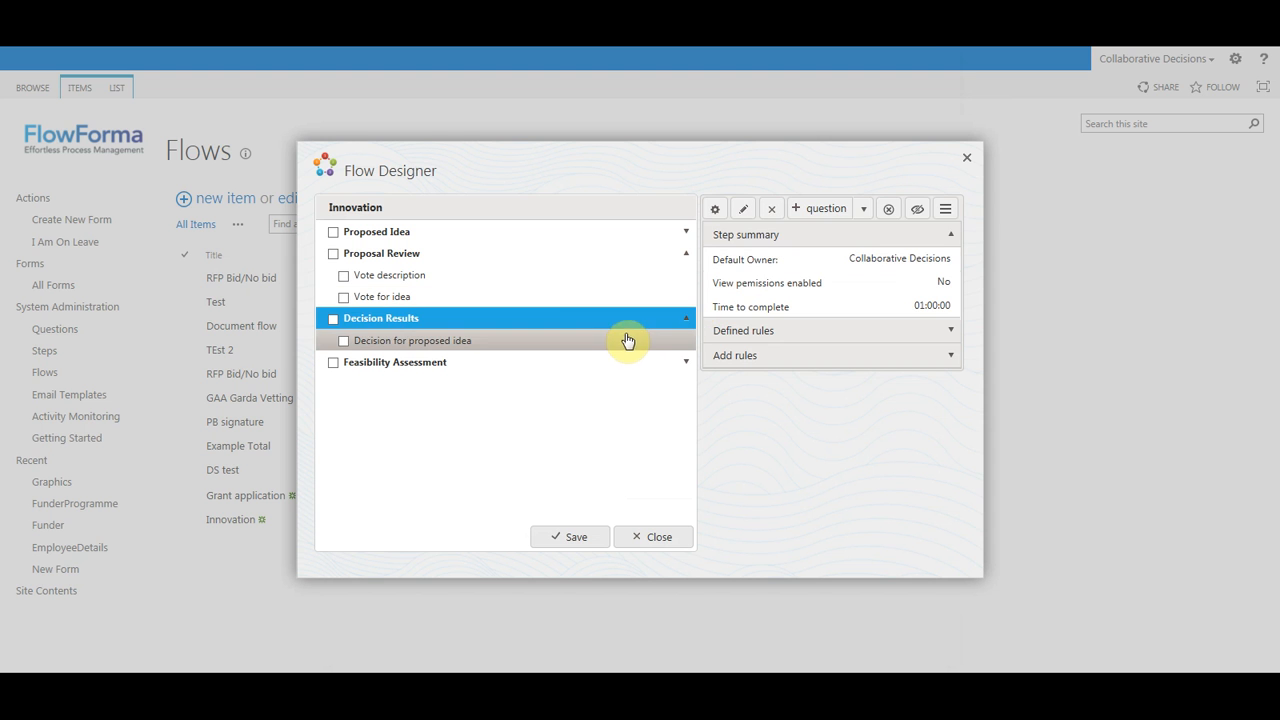
left_click(628, 341)
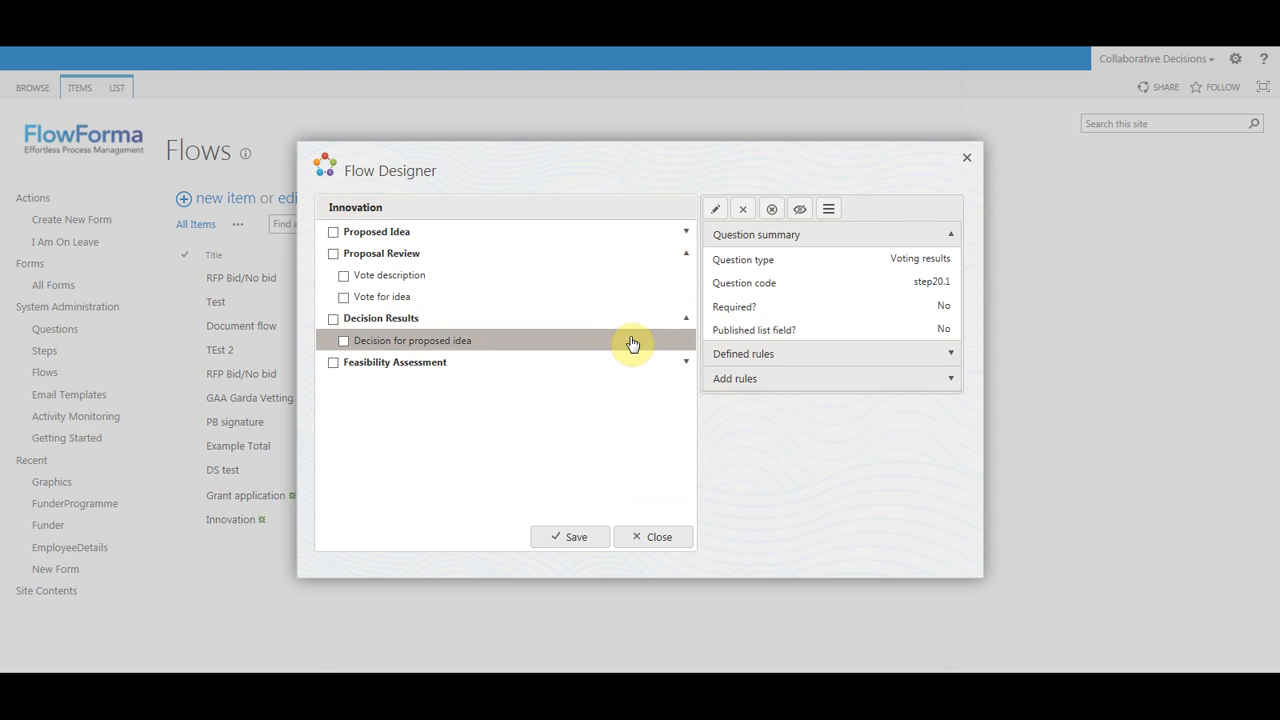
left_click(717, 209)
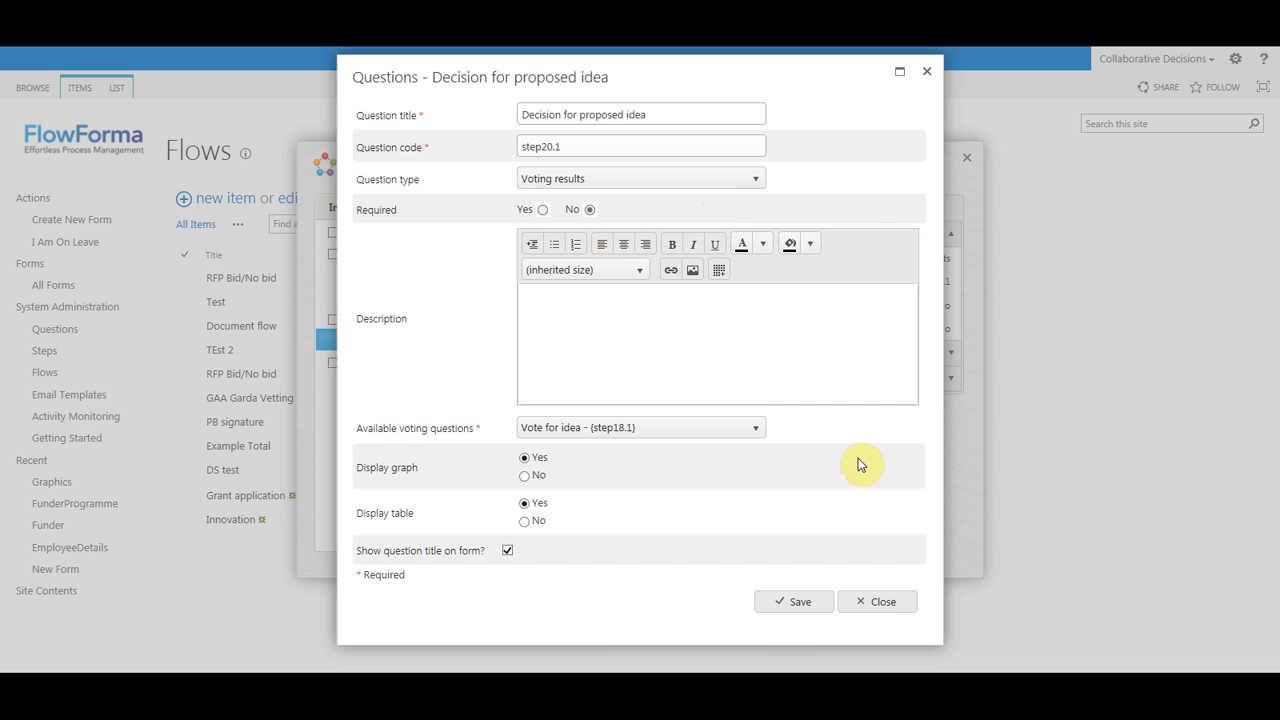
left_click(905, 603)
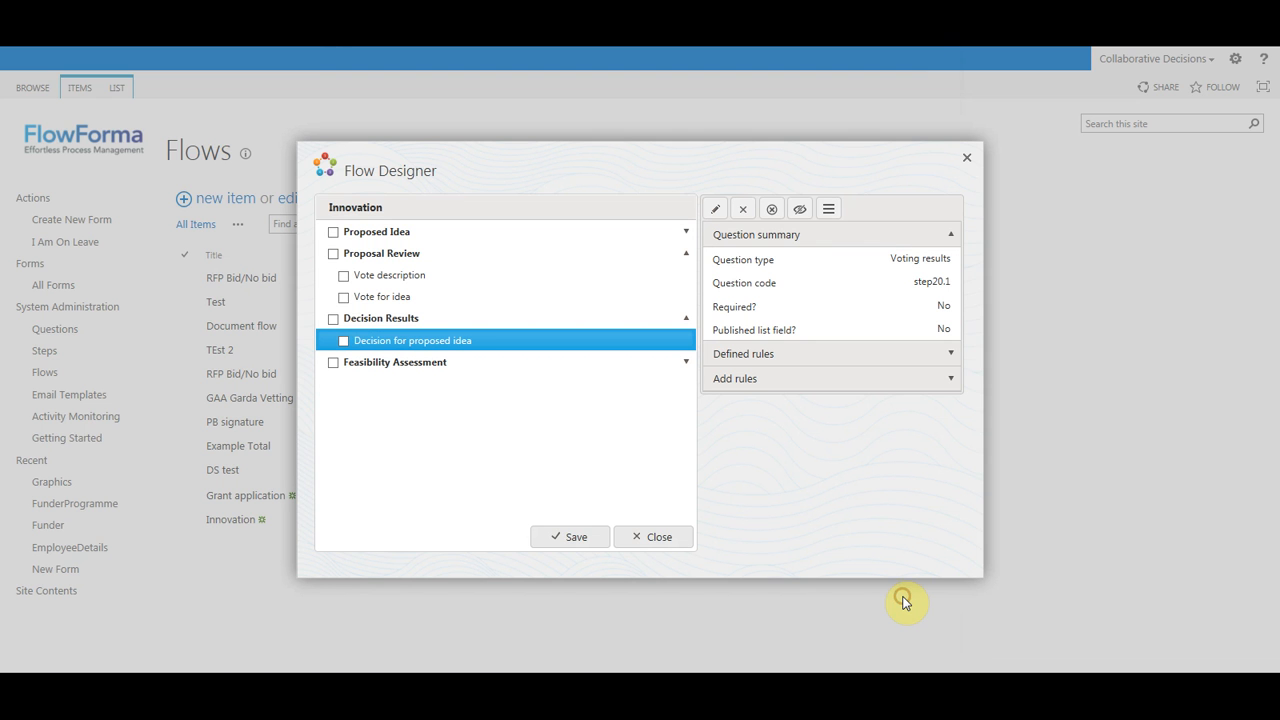